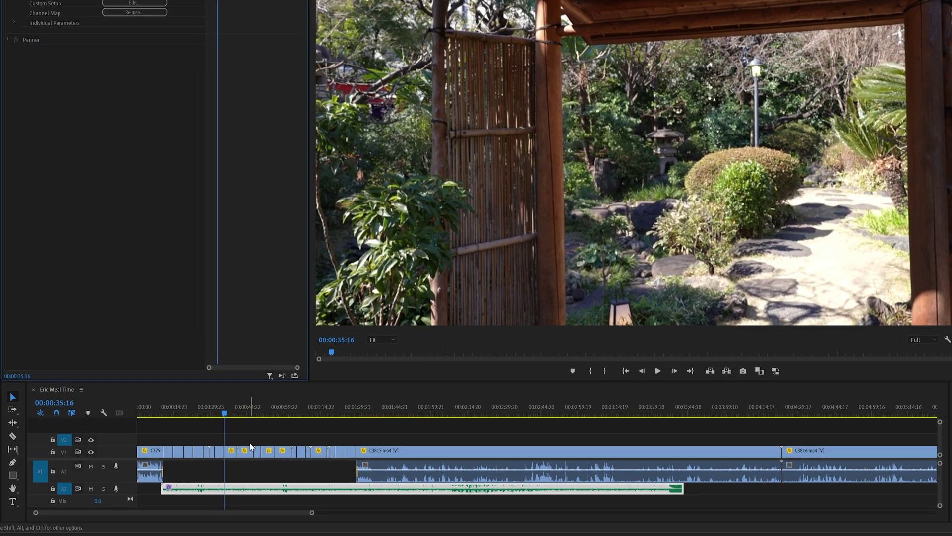
- Deselect the music clip and preview shots at 00:00:06:06, the wine glass, and 00:00:33:23
click(352, 458)
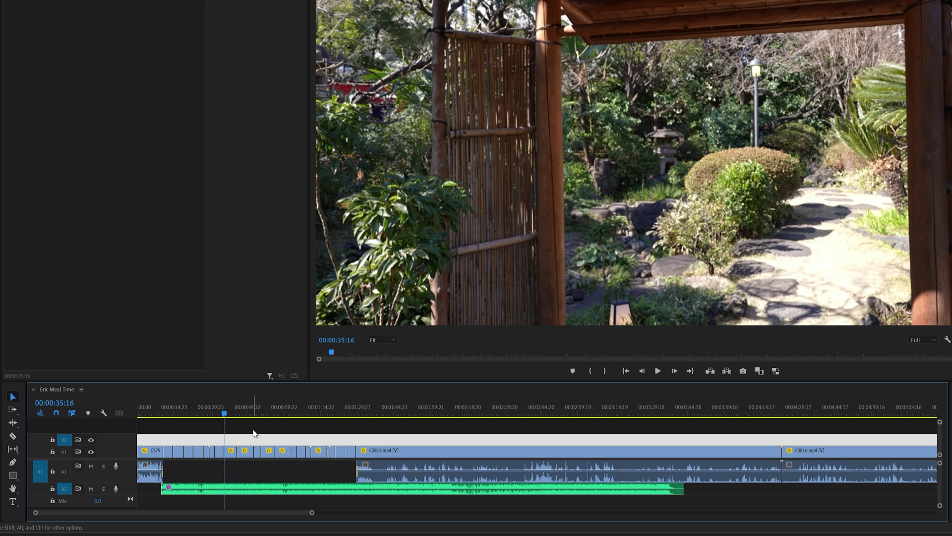
click(148, 415)
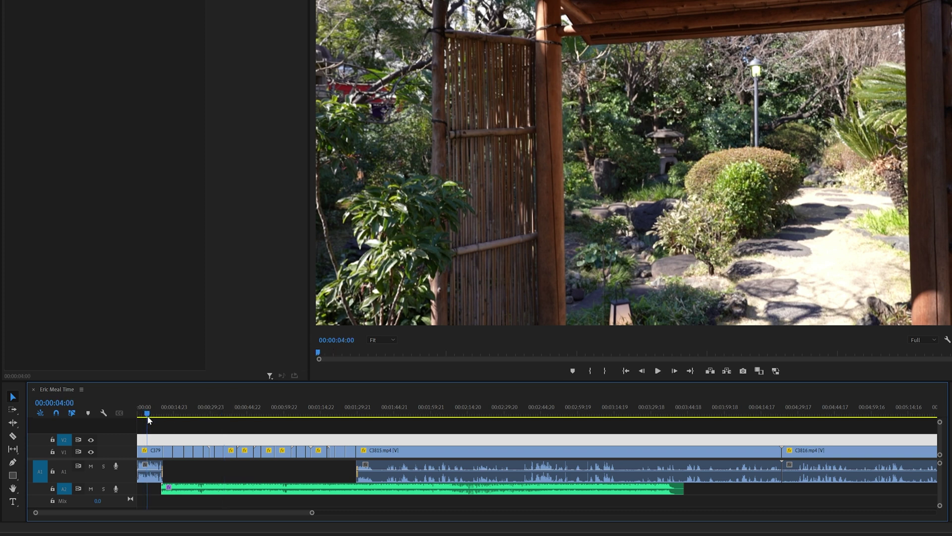
click(153, 417)
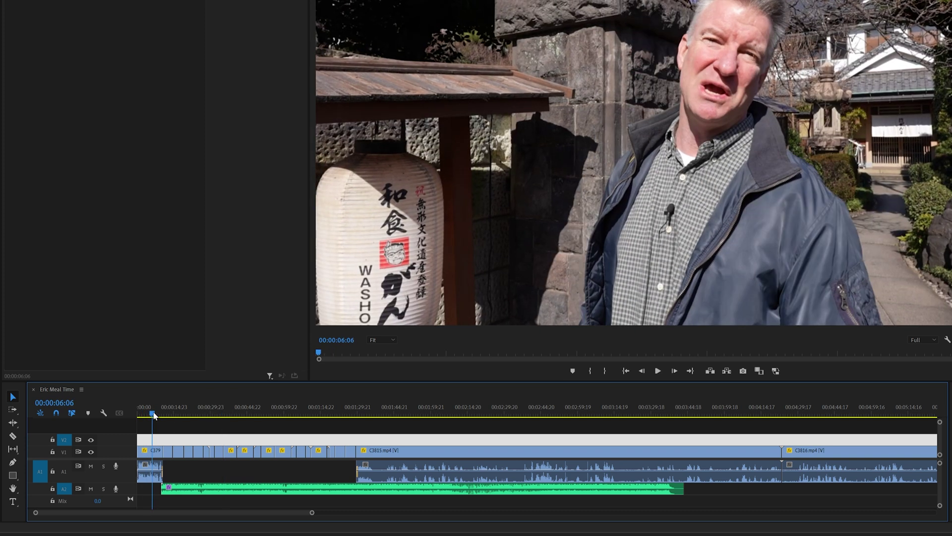
click(380, 415)
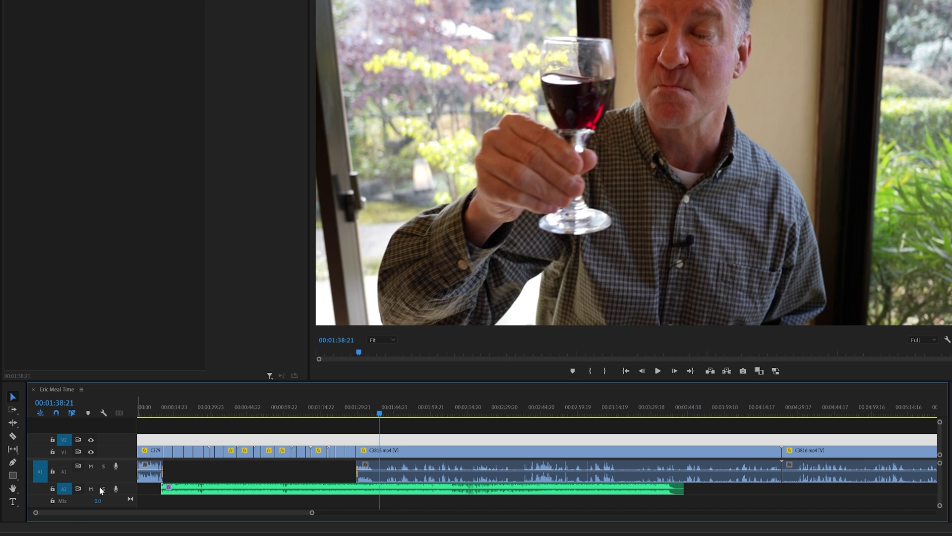
drag(244, 408, 220, 407)
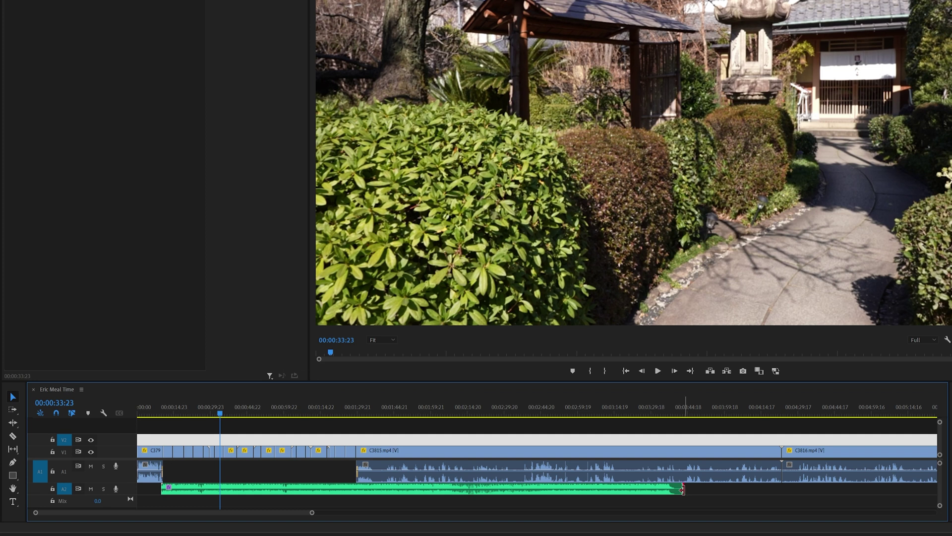
- Try a plain trim of the music clip's end, then switch to the Remix Tool instead
drag(682, 490, 358, 490)
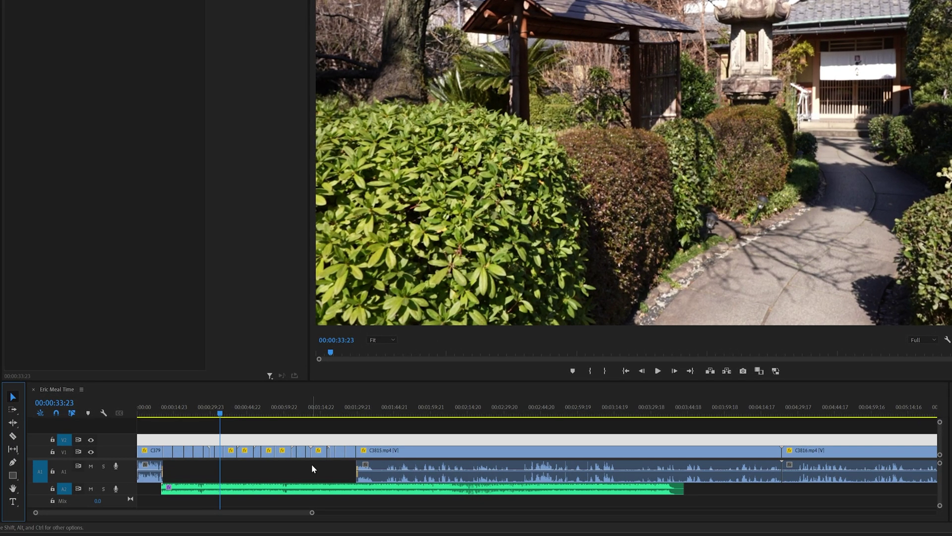
click(17, 427)
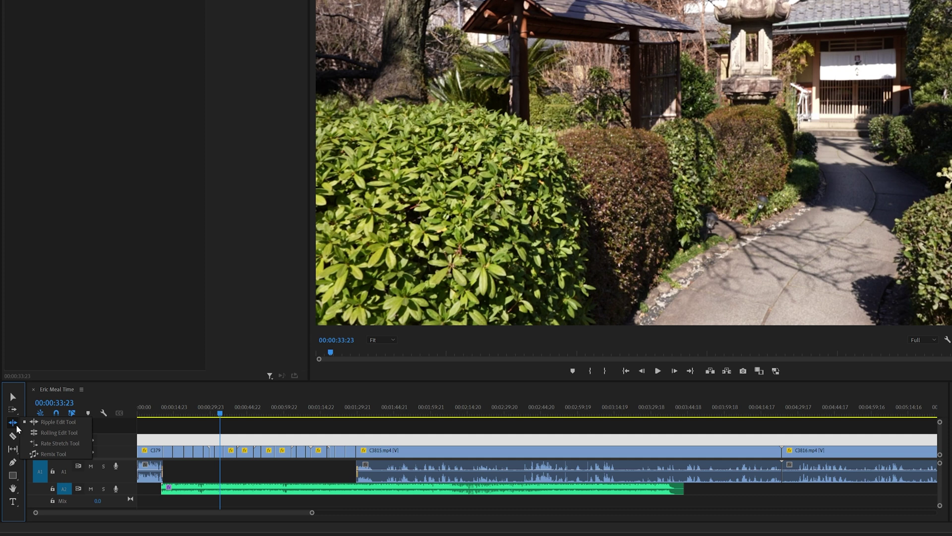
click(61, 453)
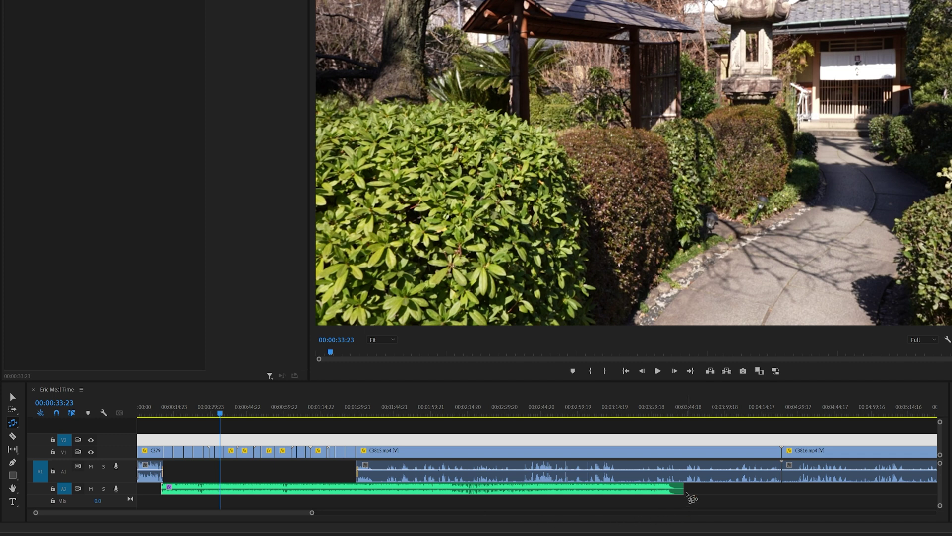
- Remix the A2 music clip shorter to end near C3815, then return to the Selection tool
click(685, 493)
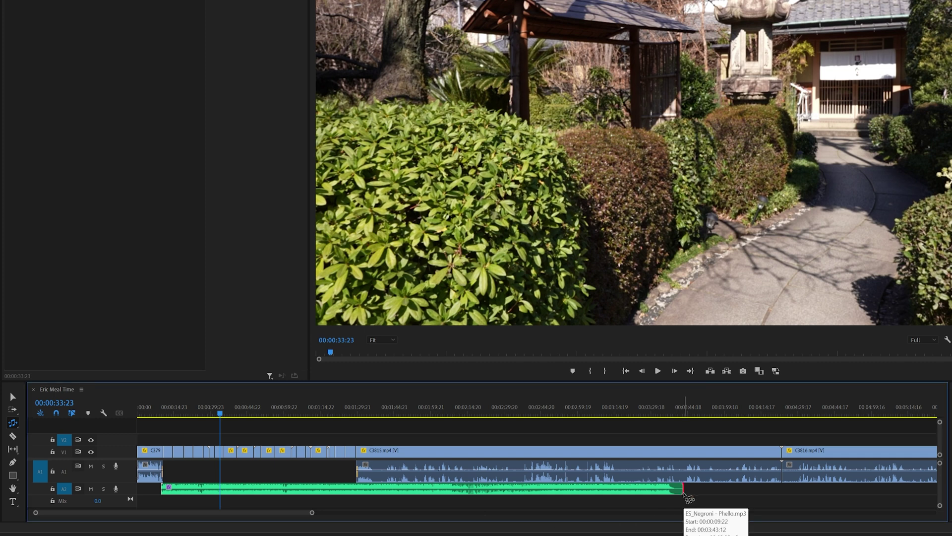
drag(685, 493, 362, 491)
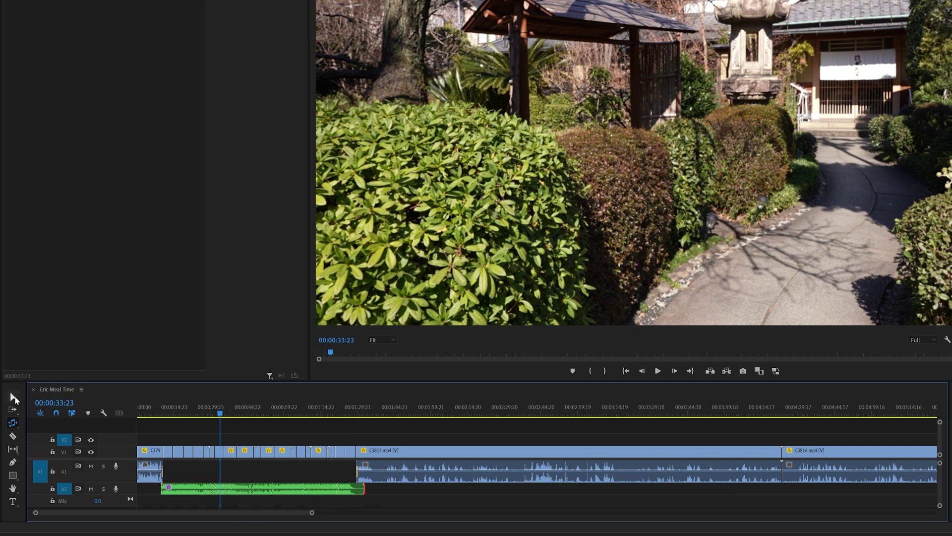
click(14, 397)
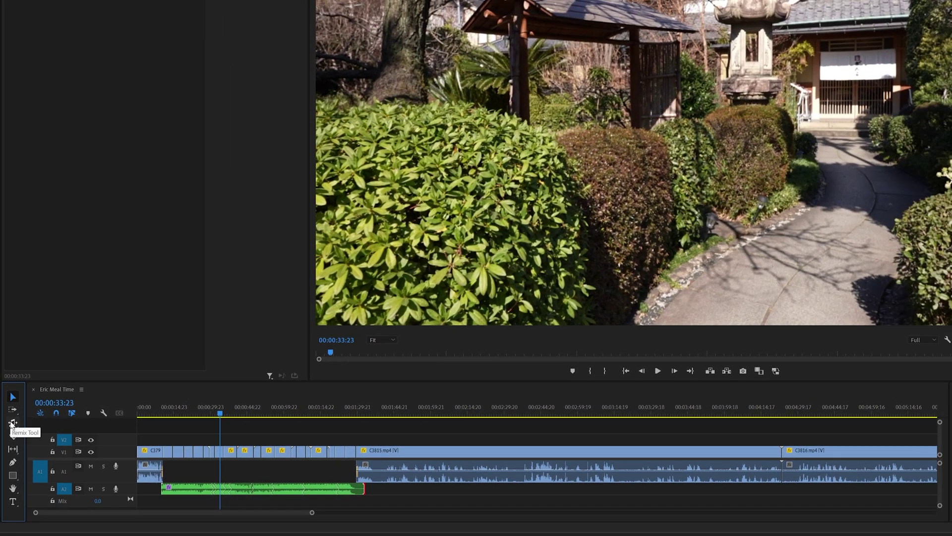
- With the Remix Tool, extend the music clip about 12 seconds to end at 00:01:49:00
click(11, 424)
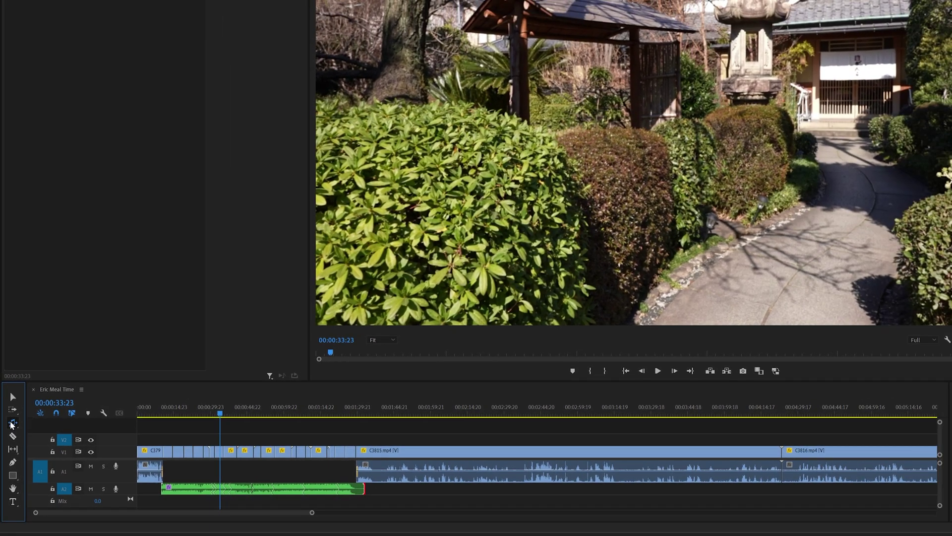
click(365, 492)
drag(365, 491, 402, 498)
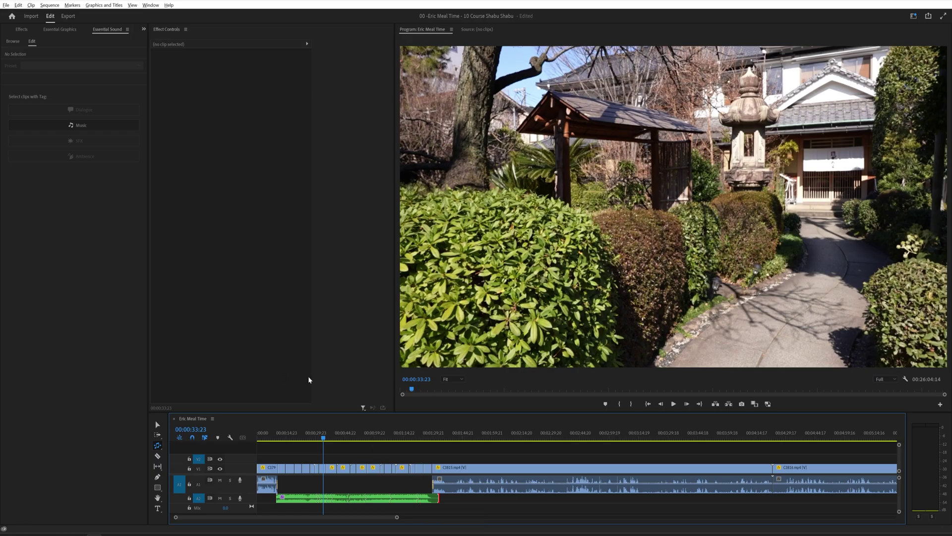
- Select the music clip and expand Duration Customize to show Segments and Variations, both 5.0
click(335, 500)
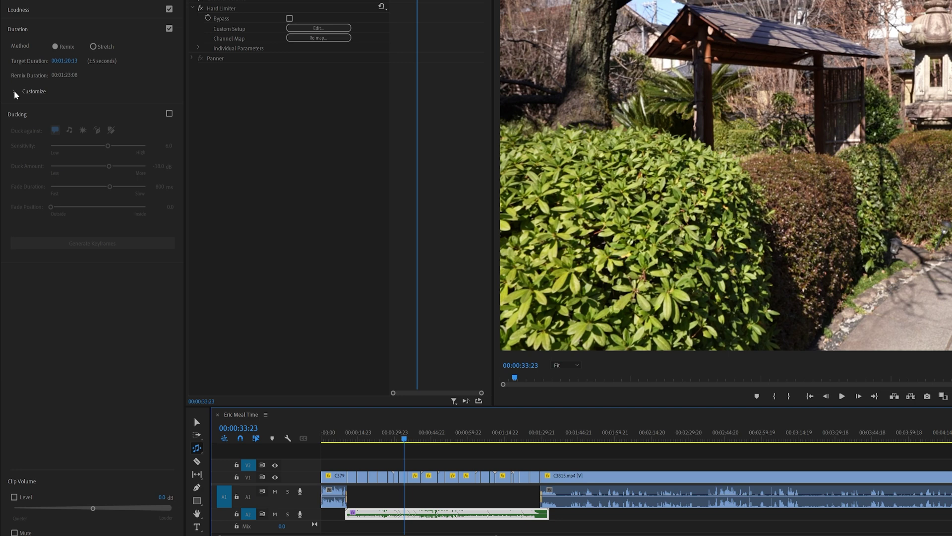
click(15, 92)
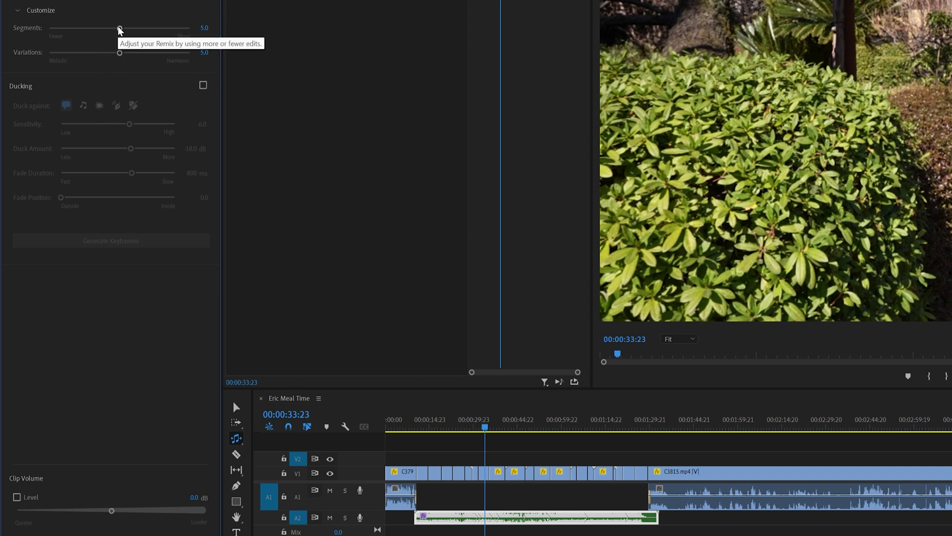
drag(119, 29, 42, 32)
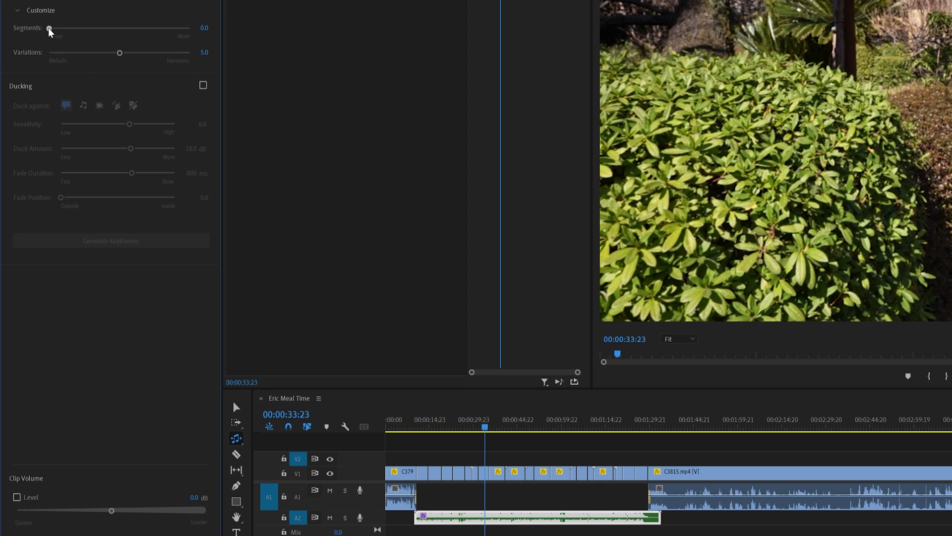
drag(49, 29, 204, 32)
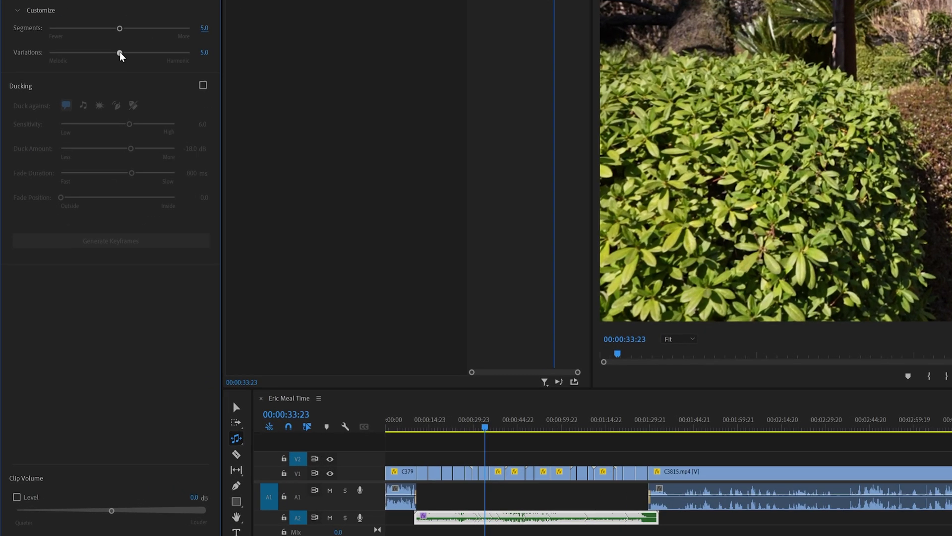
- Drag the remix Variations slider down to 0.0, then up to 10.0
drag(81, 189, 31, 199)
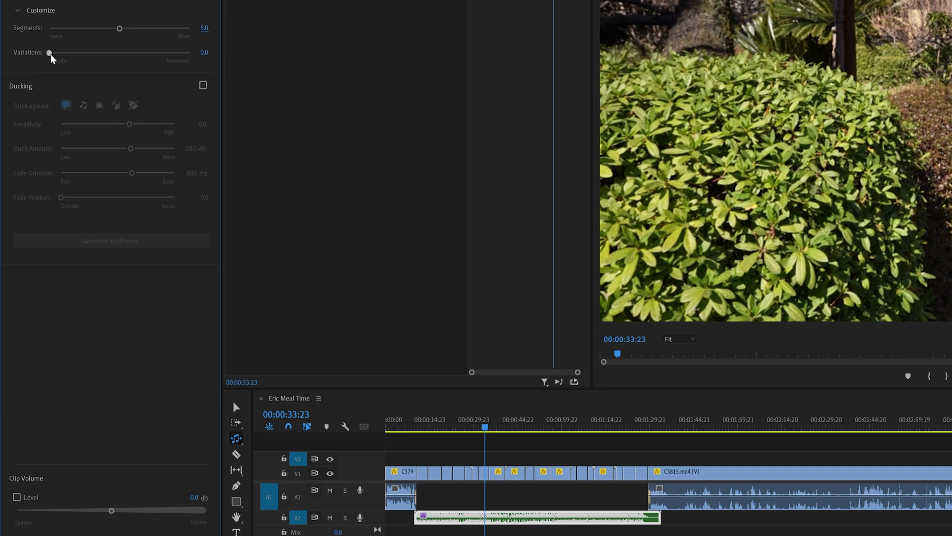
drag(51, 55, 190, 67)
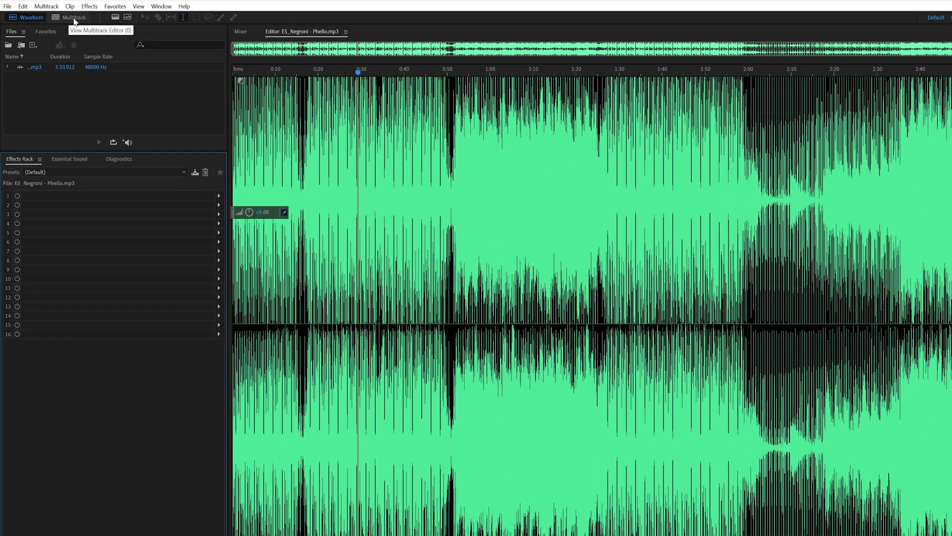
- Create a new multitrack session, Untitled Session 1, at 44100 Hz
click(74, 19)
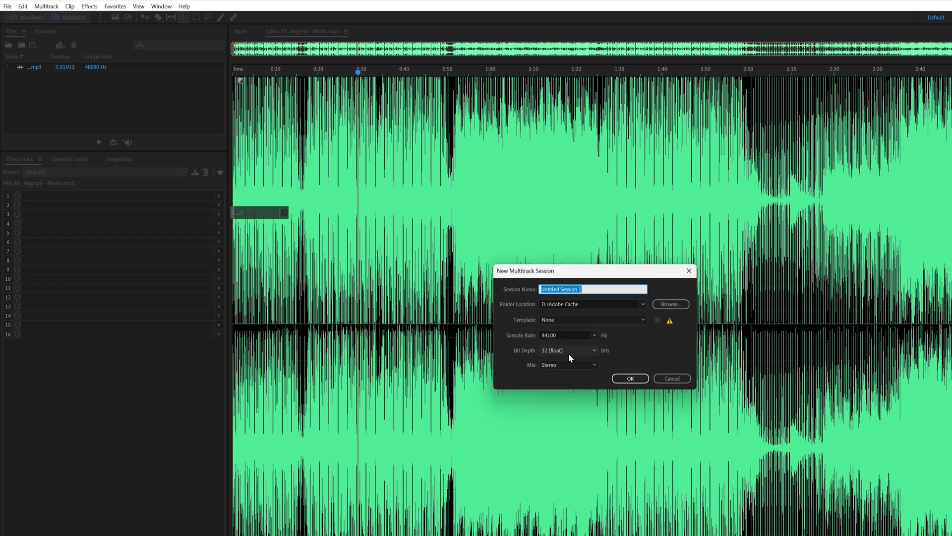
click(629, 379)
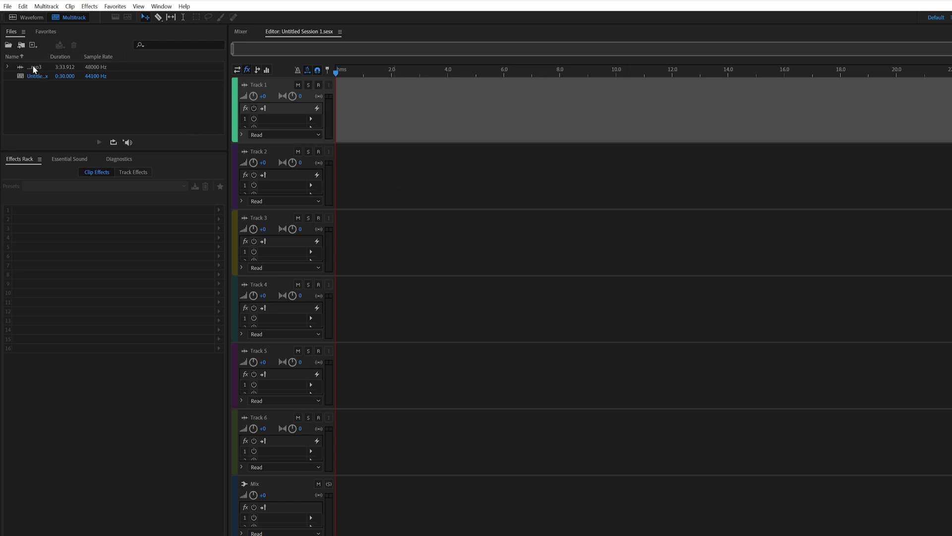
- Drag ES_Negroni - Phello.mp3 from the Files panel onto Track 1
drag(32, 65, 337, 117)
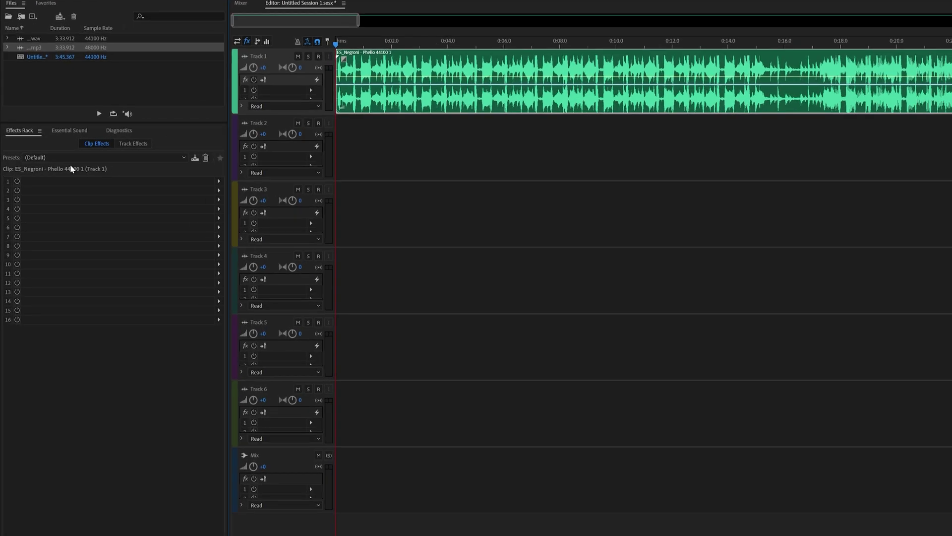
- In Essential Sound, tag the Track 1 clip as Music and enable Duration using the Remix method
click(70, 132)
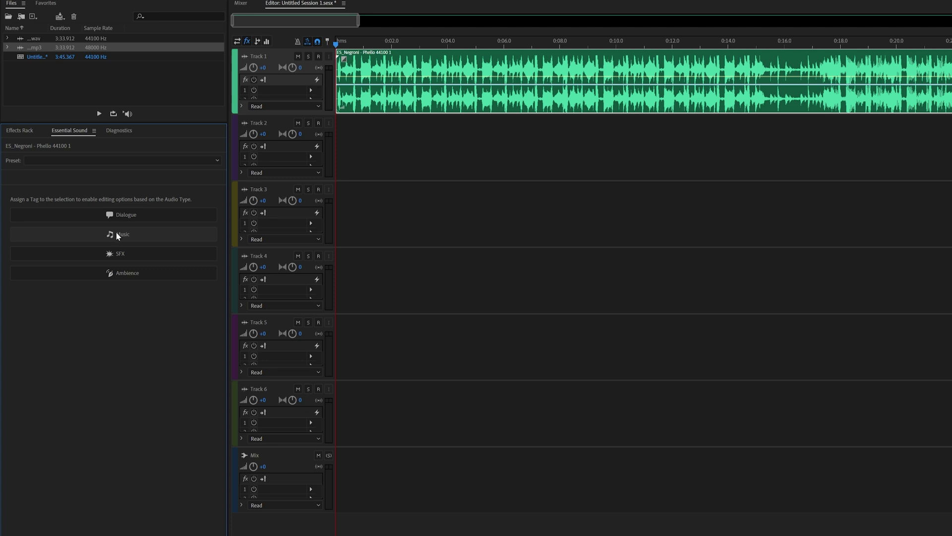
click(145, 237)
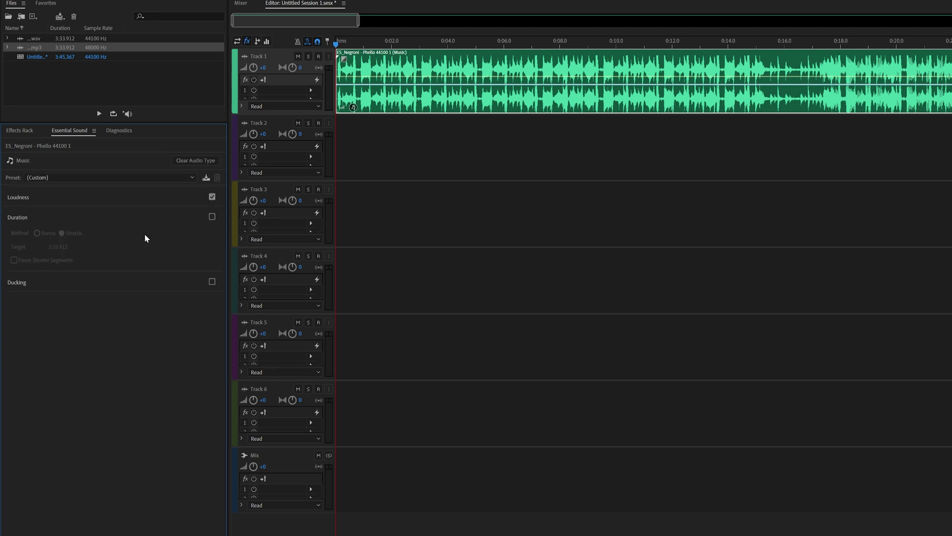
click(212, 218)
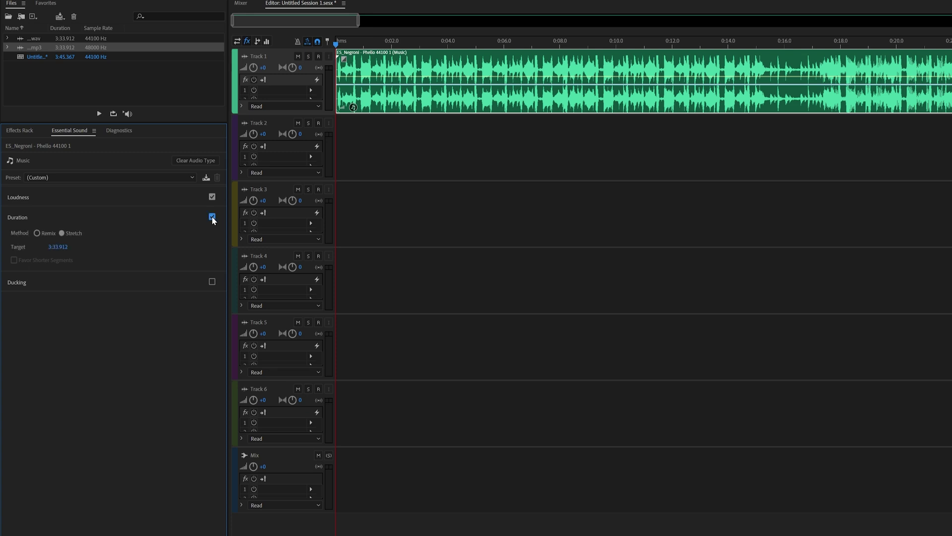
click(39, 235)
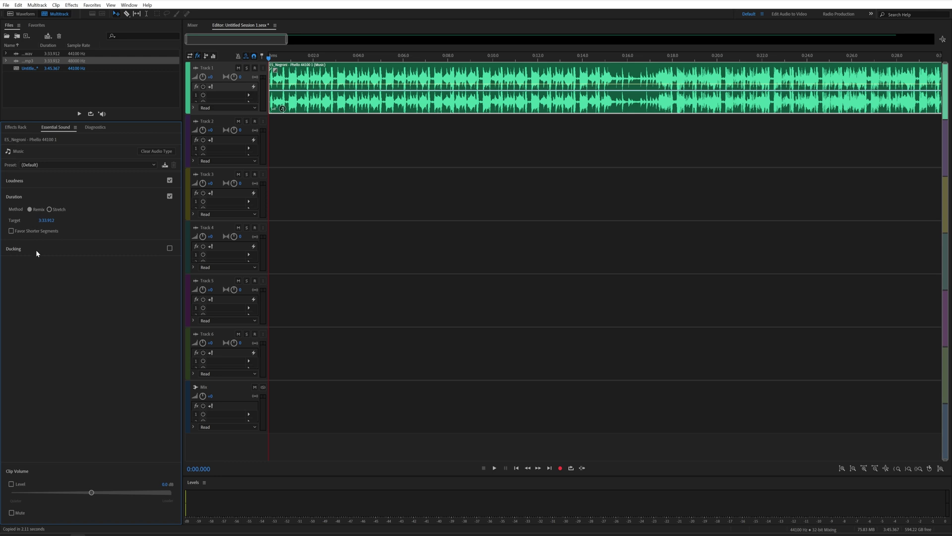
- Enter a new remix target duration of 1:32.825 and zoom out to see the whole clip
click(47, 221)
text(3:33.)
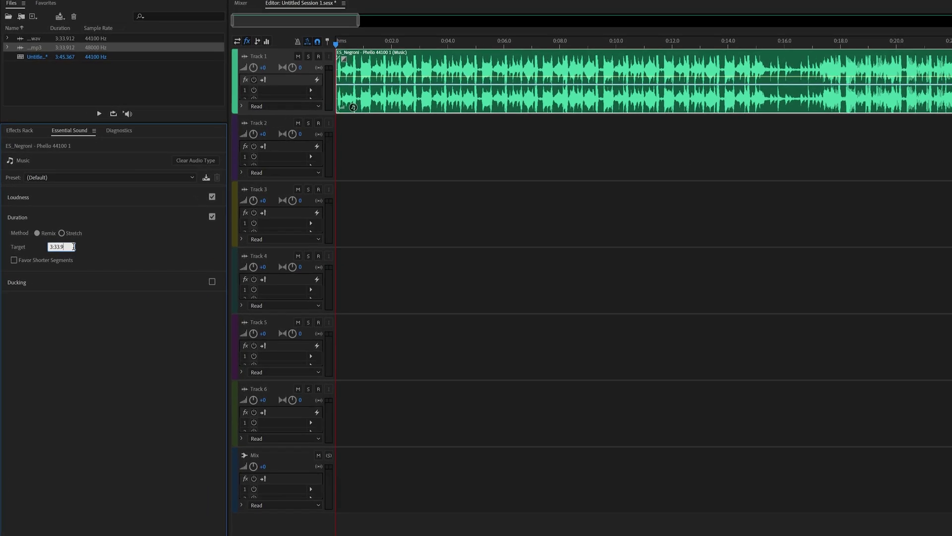
text(000)
key(Return)
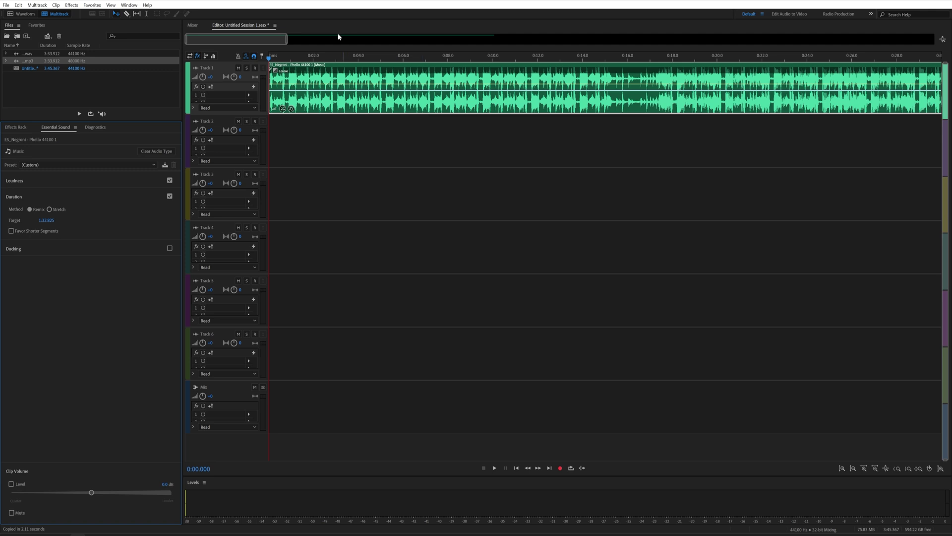
drag(290, 39, 689, 36)
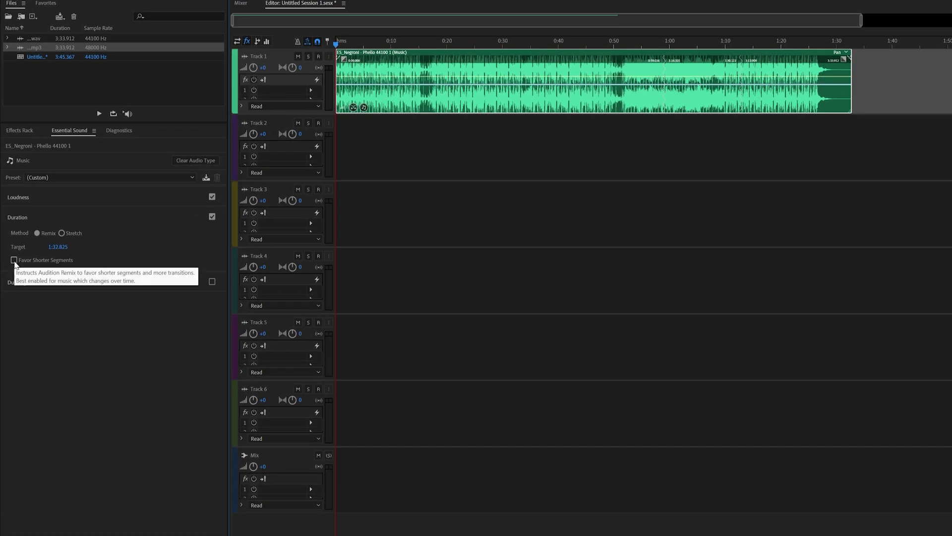
click(14, 261)
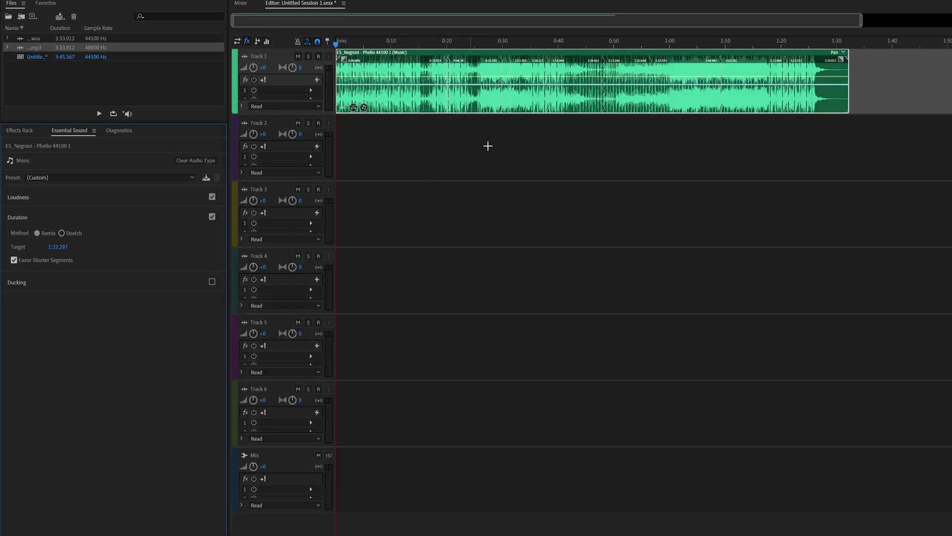
click(14, 260)
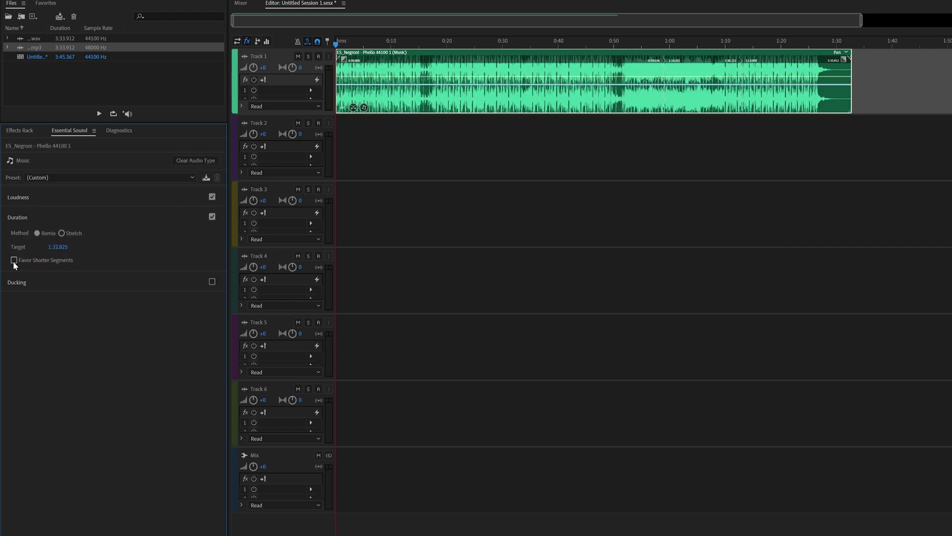